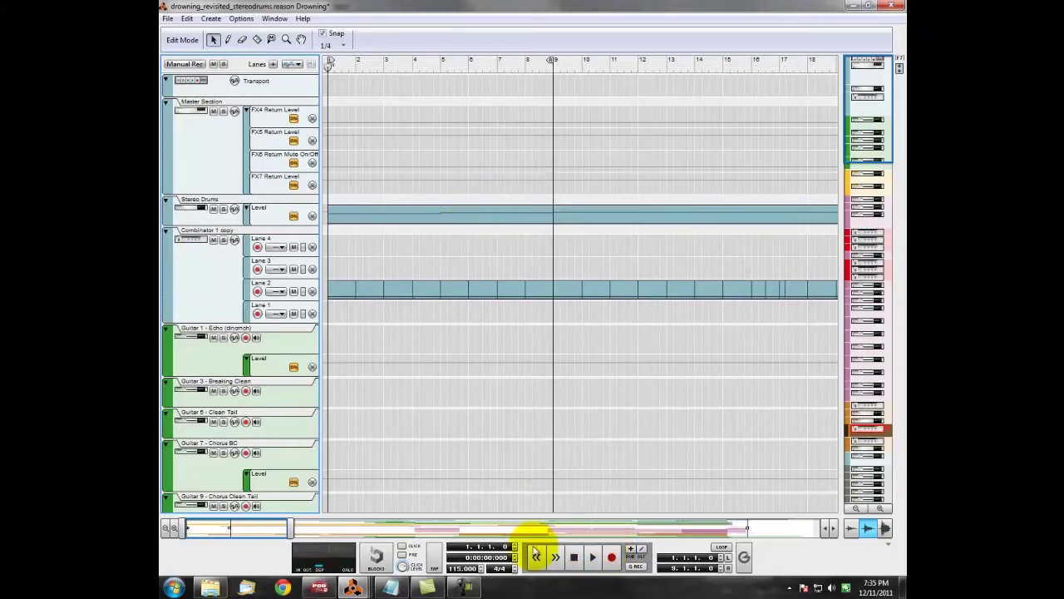
# Step: Drag the song navigator back and forth to survey the arrangement
pyautogui.moveTo(253, 530); pyautogui.dragTo(395, 527)
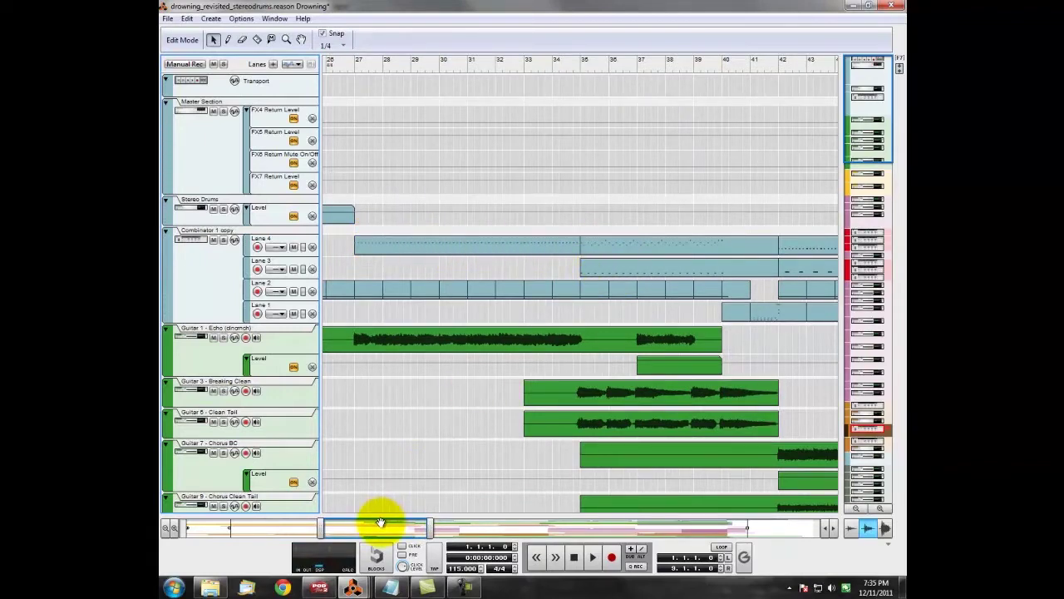
pyautogui.moveTo(376, 527); pyautogui.dragTo(507, 538)
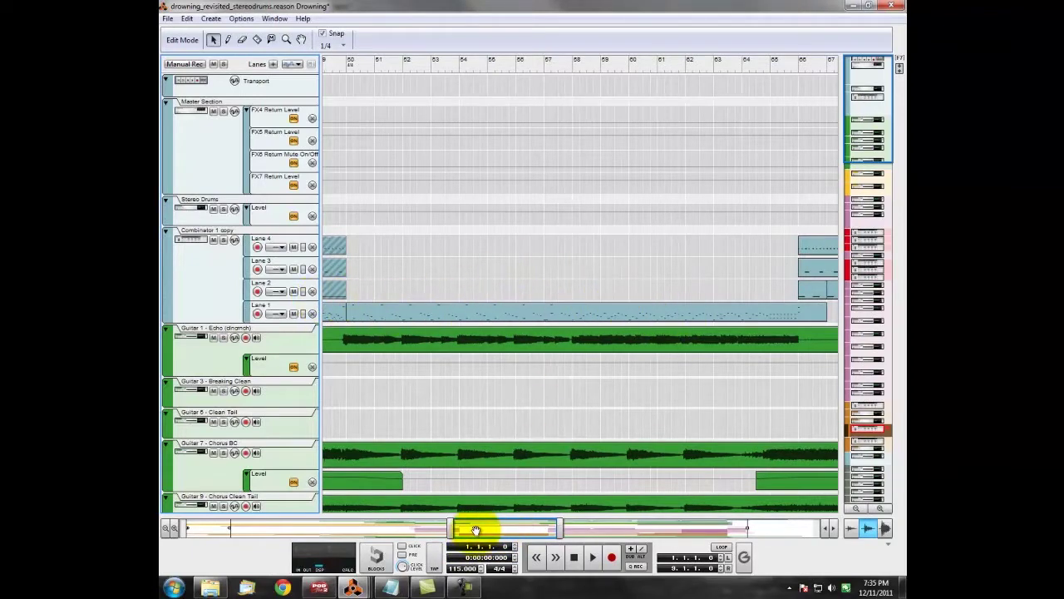
pyautogui.moveTo(475, 530); pyautogui.dragTo(678, 515)
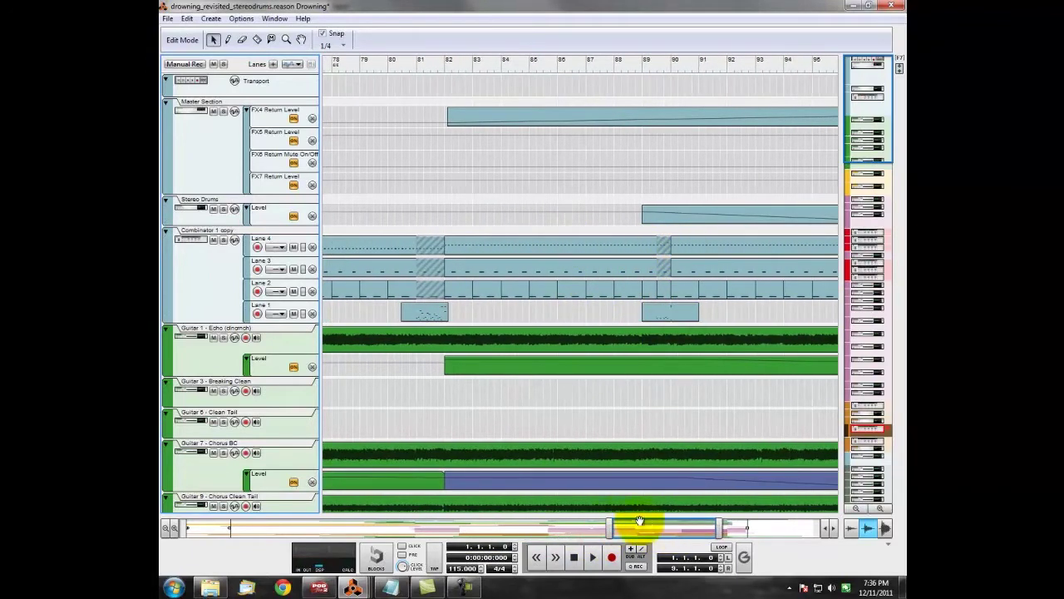
pyautogui.moveTo(637, 526); pyautogui.dragTo(191, 528)
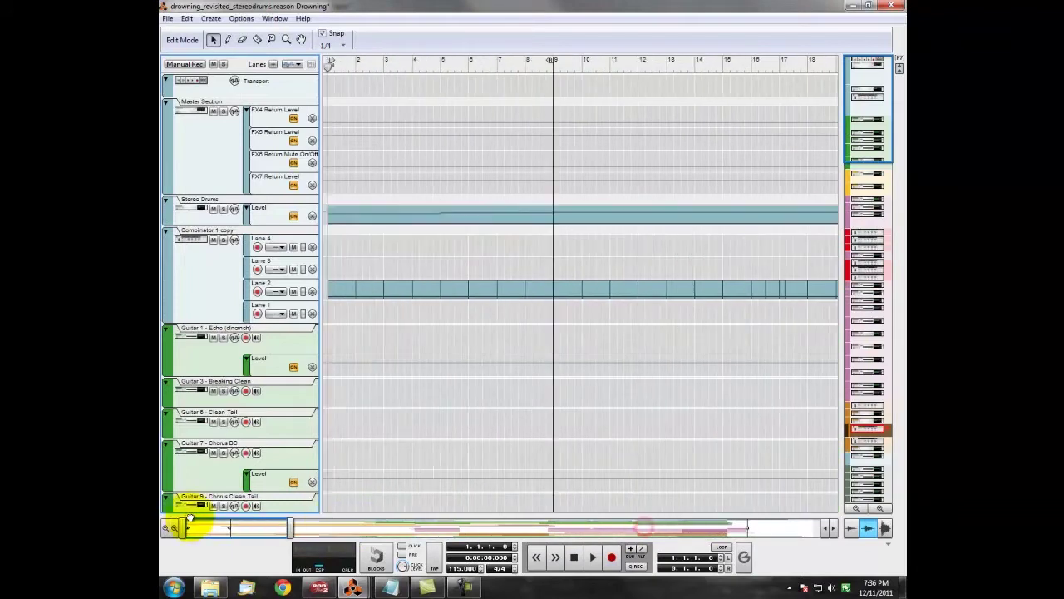
# Step: Play the song from the beginning with the Combinator 1 copy drum track soloed
pyautogui.click(593, 559)
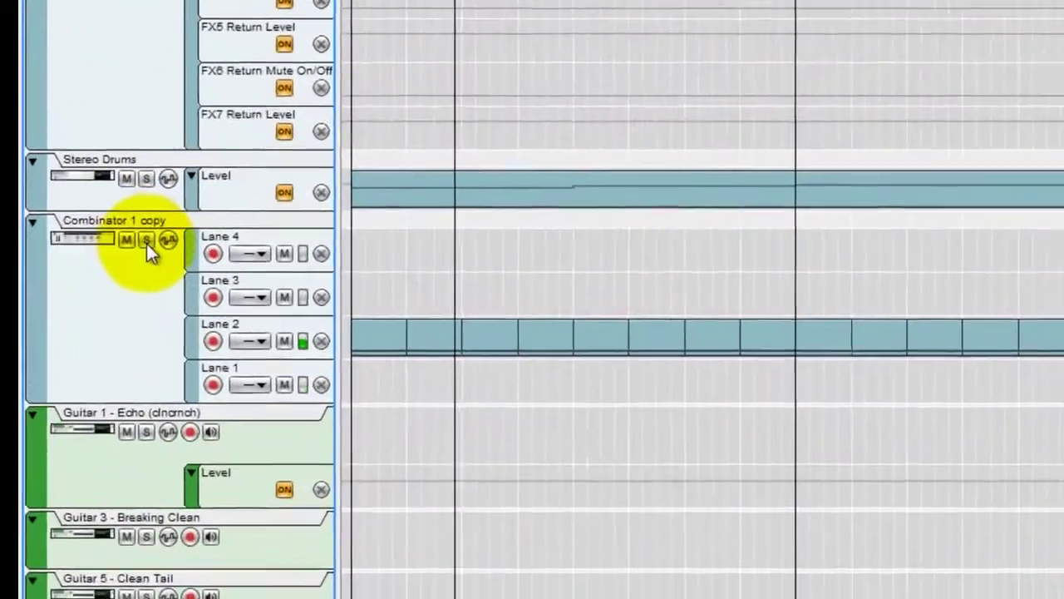
pyautogui.click(146, 243)
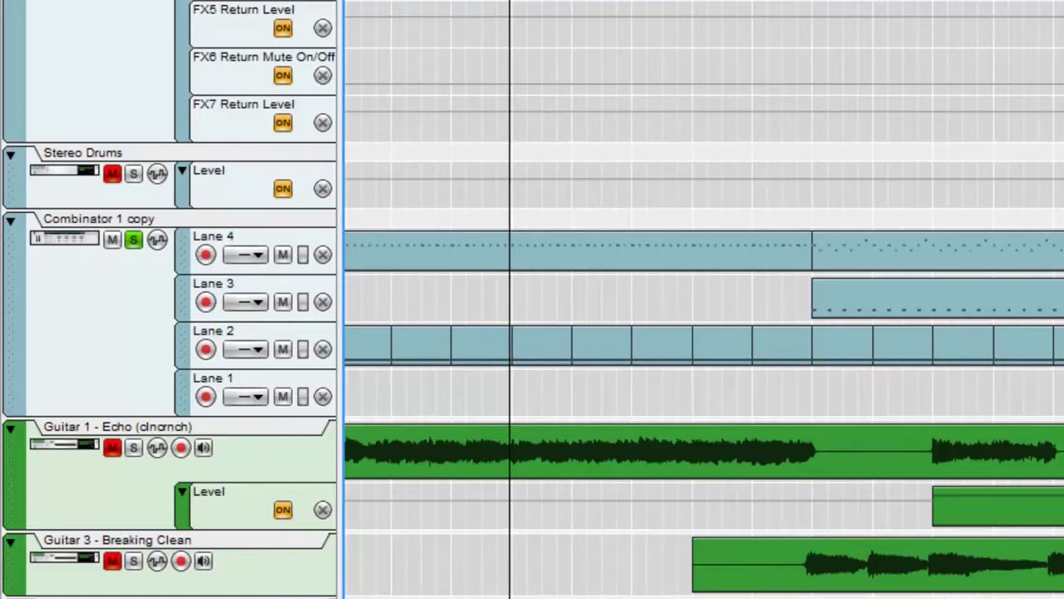
pyautogui.hscroll(-5, 705, 300)
# Step: Play the soloed drums from the left locator, stop, then move the playhead to bar 40
pyautogui.click(474, 162)
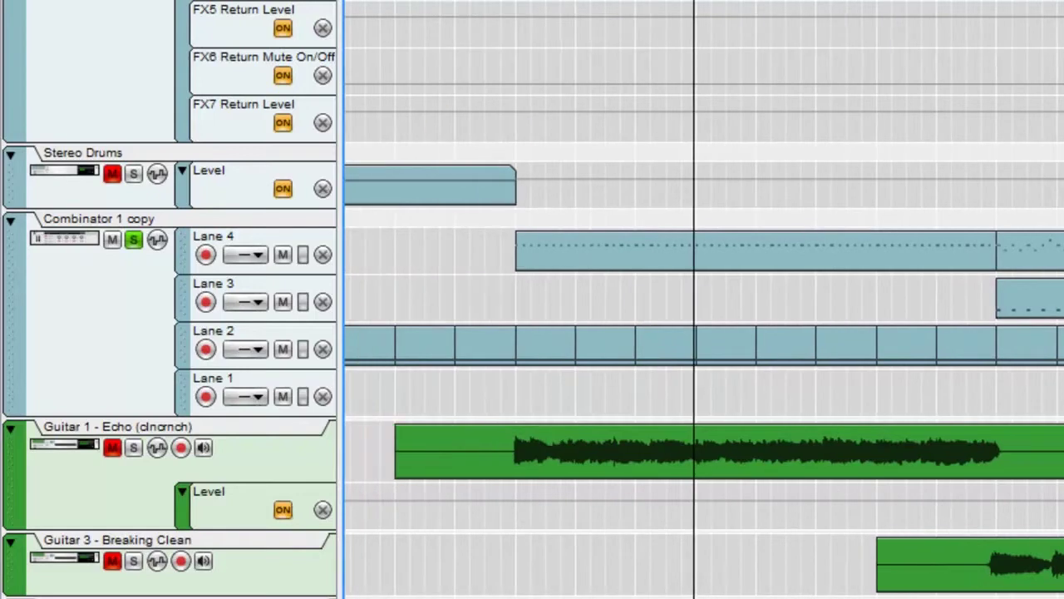
pyautogui.press('KP_0')
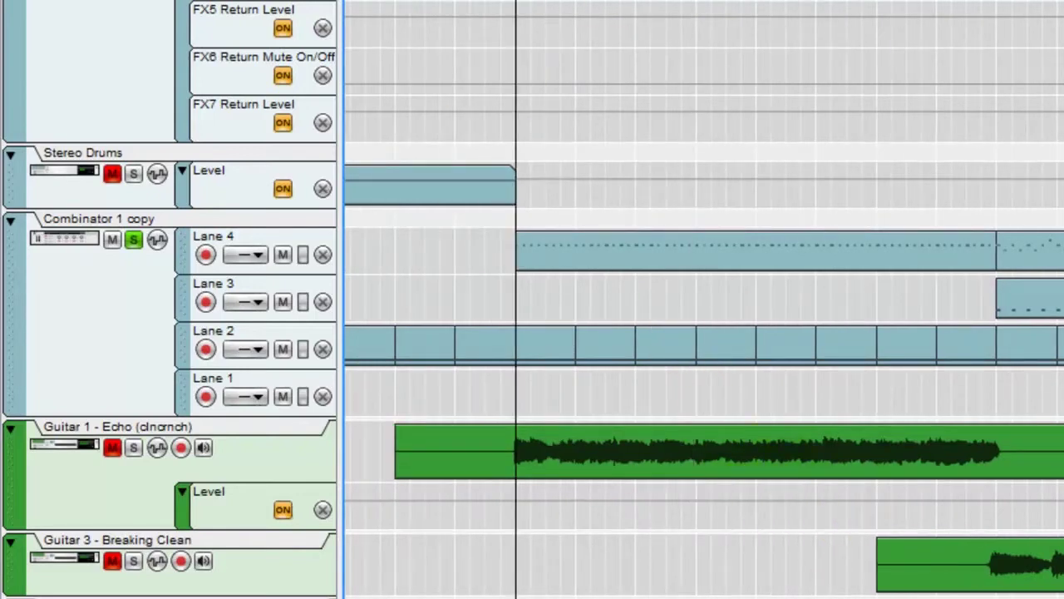
pyautogui.press('space')
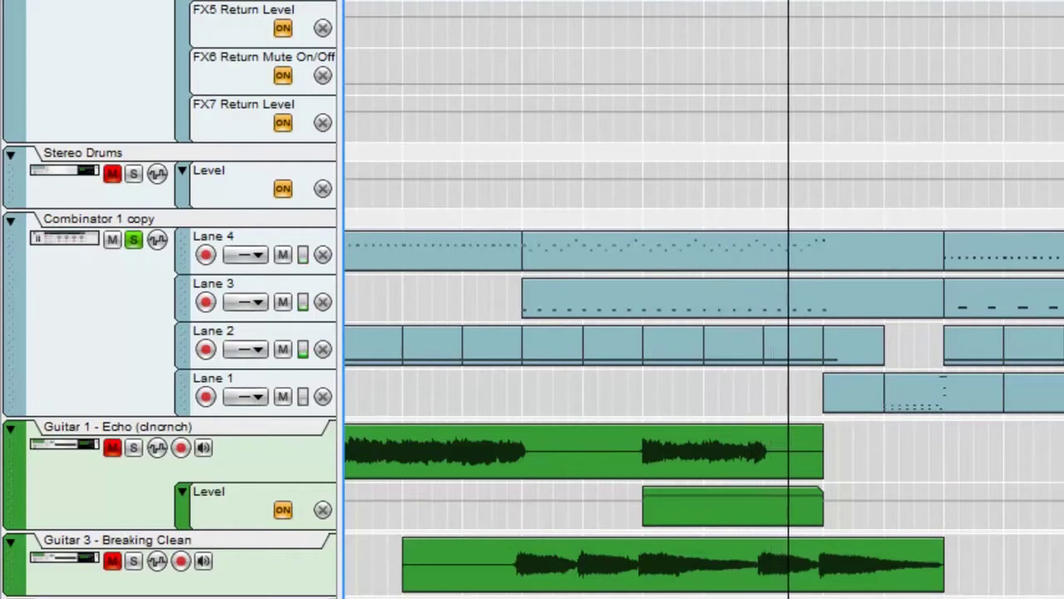
pyautogui.press('space')
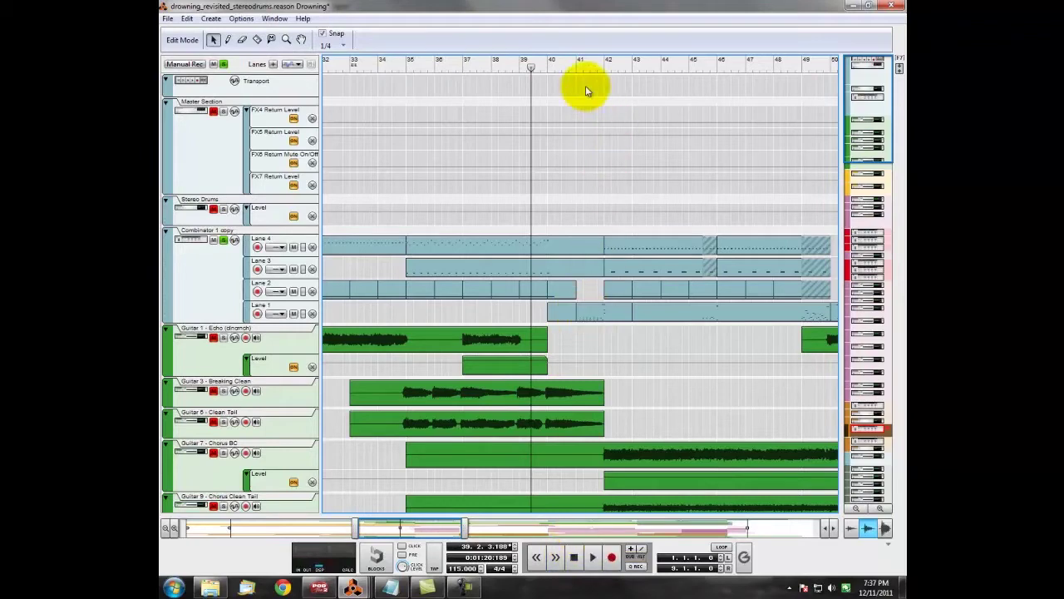
pyautogui.click(560, 71)
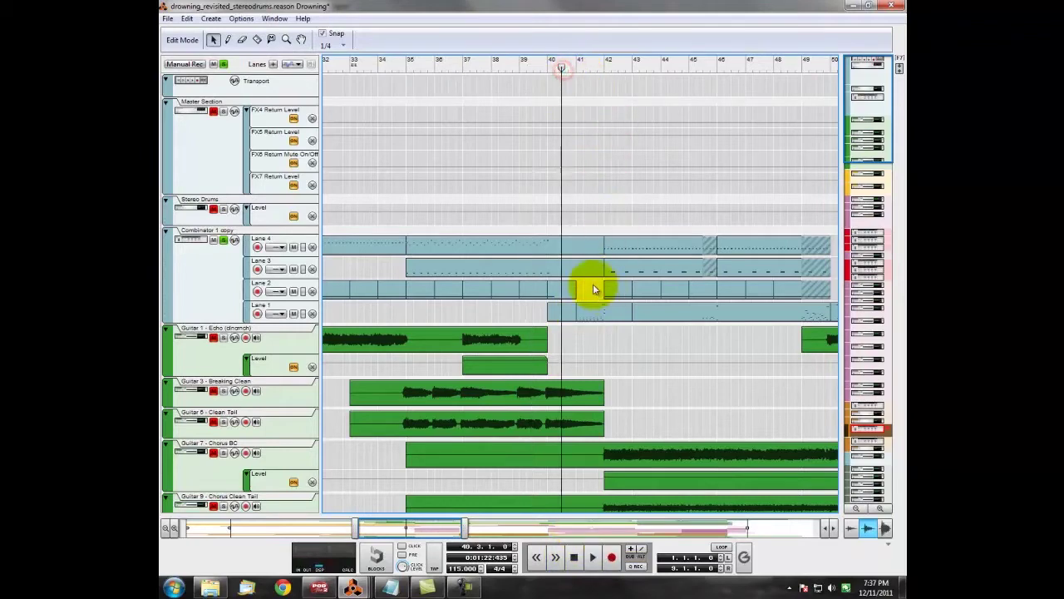
# Step: Jump to around bar 48, move the navigator further along, and select the Combinator 1 copy track
pyautogui.click(787, 72)
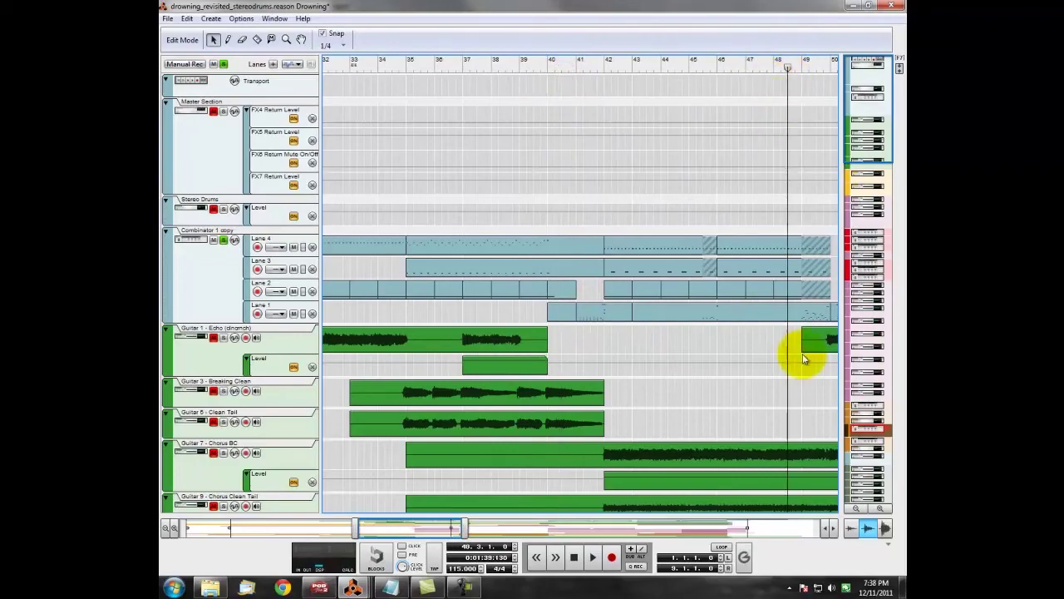
pyautogui.moveTo(433, 529); pyautogui.dragTo(504, 527)
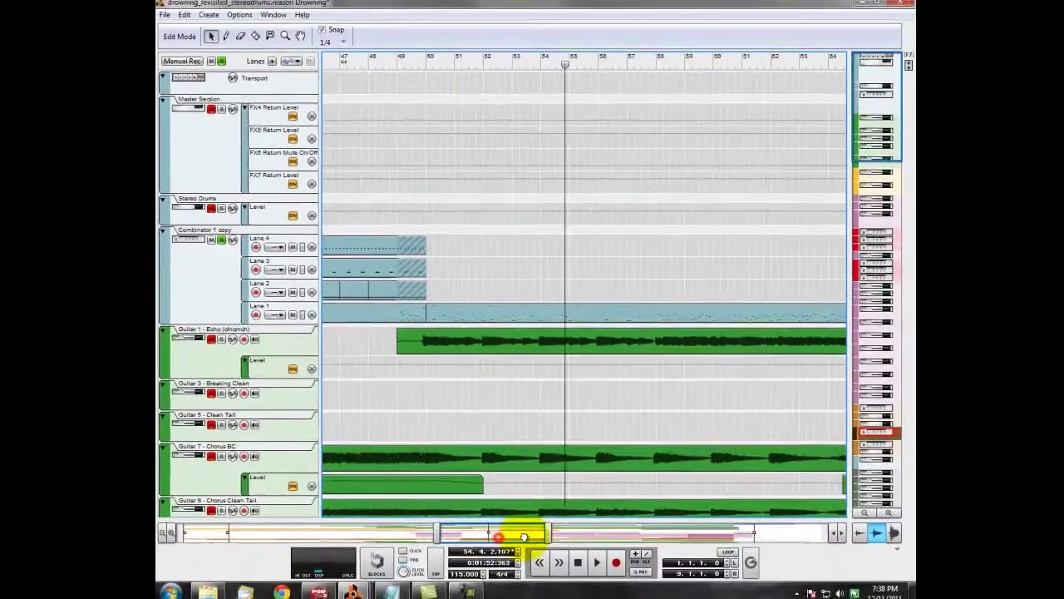
pyautogui.moveTo(522, 527); pyautogui.dragTo(464, 523)
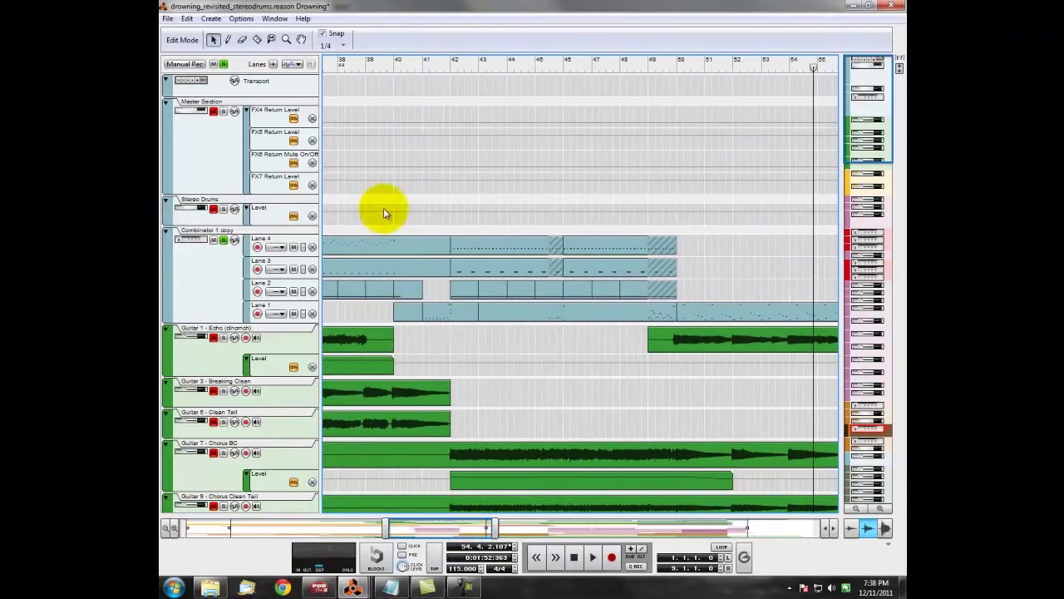
pyautogui.click(268, 241)
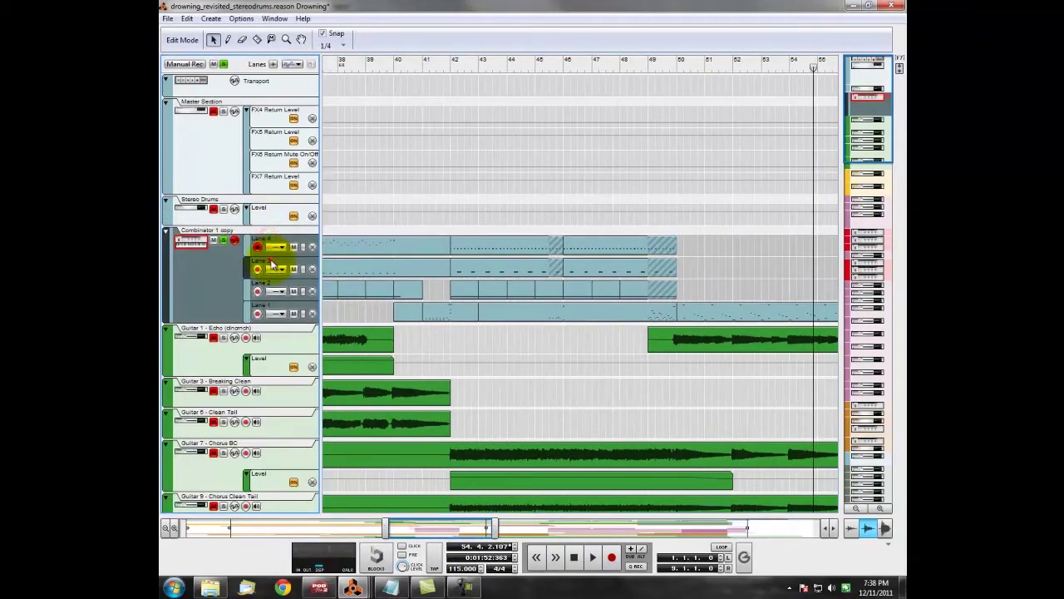
# Step: Select one of the Combinator 1 copy track's note lanes in the sequencer
pyautogui.click(274, 289)
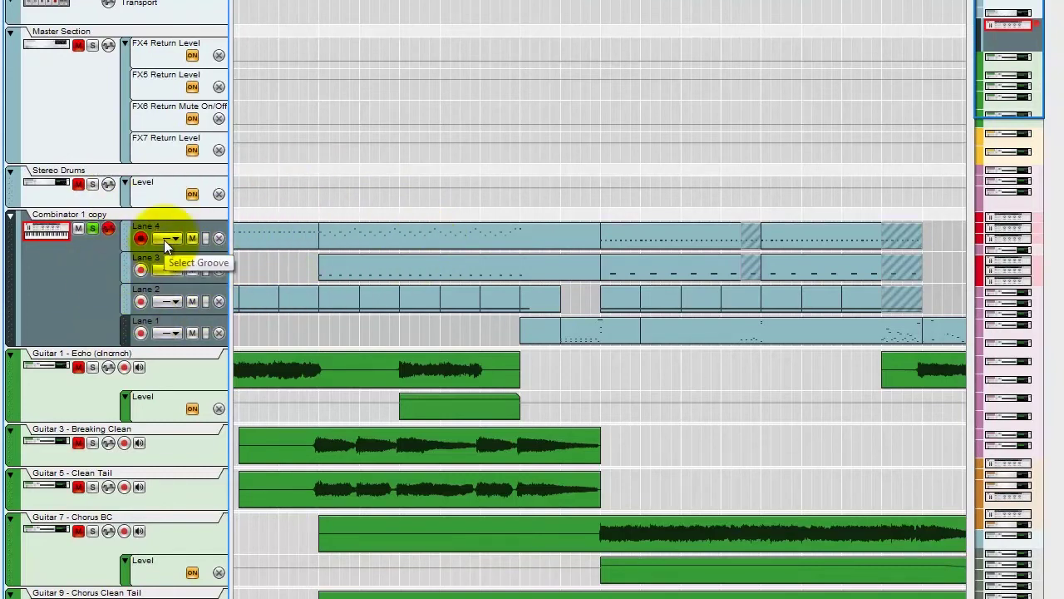
# Step: Bring the rack forward and check the drum Combinator's patch list, keeping Rock Ballad (ALL)
pyautogui.moveTo(291, 596)
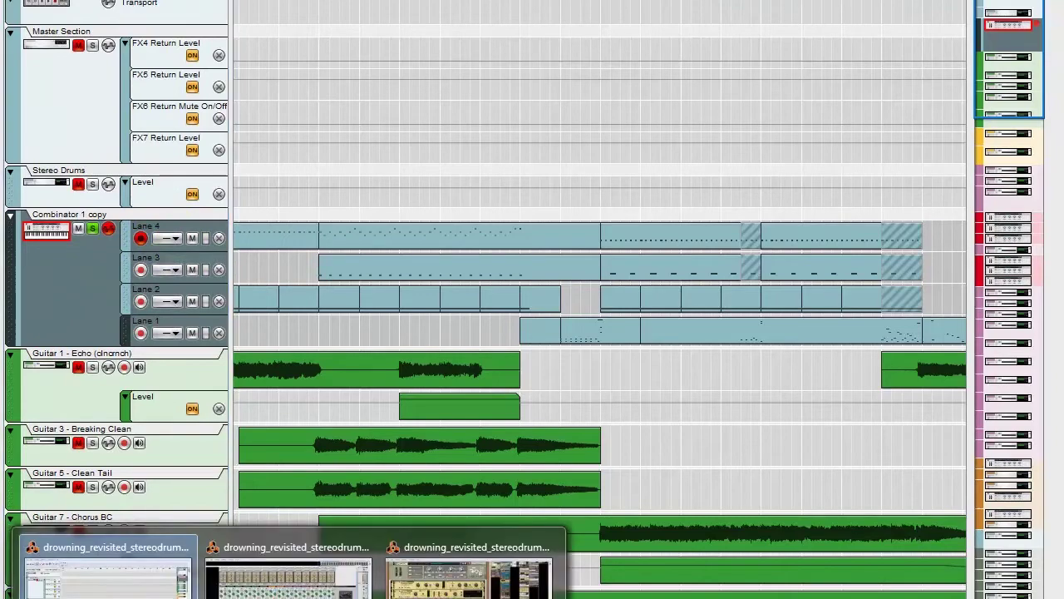
pyautogui.click(414, 573)
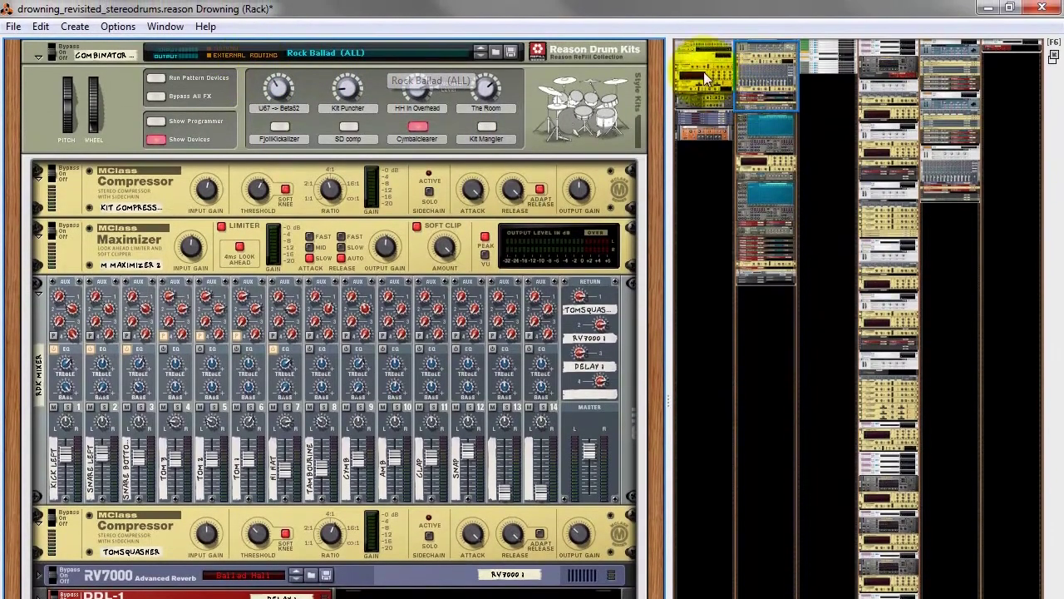
pyautogui.click(326, 52)
pyautogui.click(305, 72)
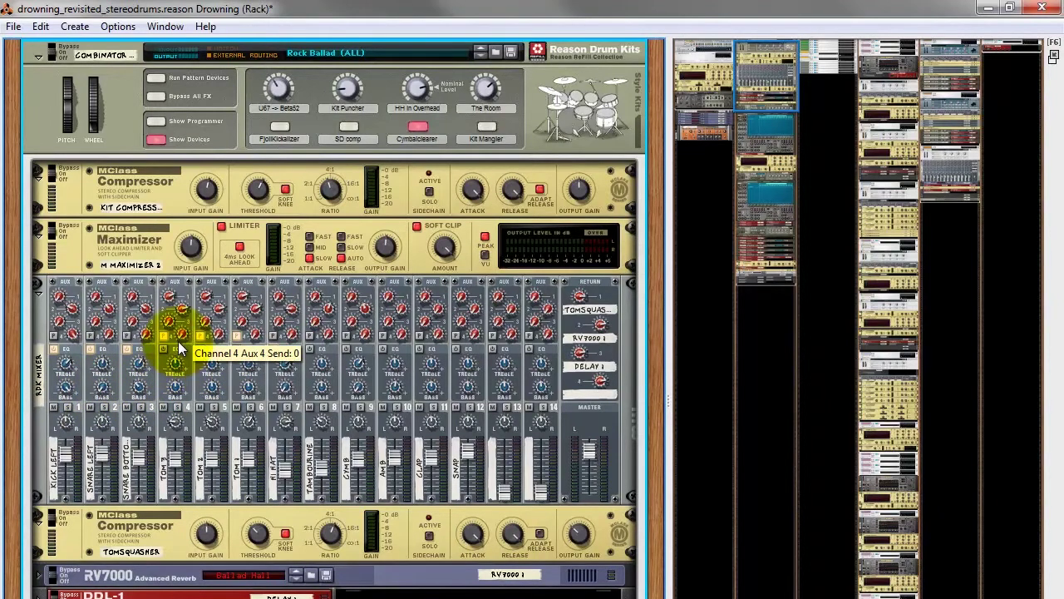
pyautogui.scroll(-8, 178, 341)
pyautogui.scroll(8, 179, 337)
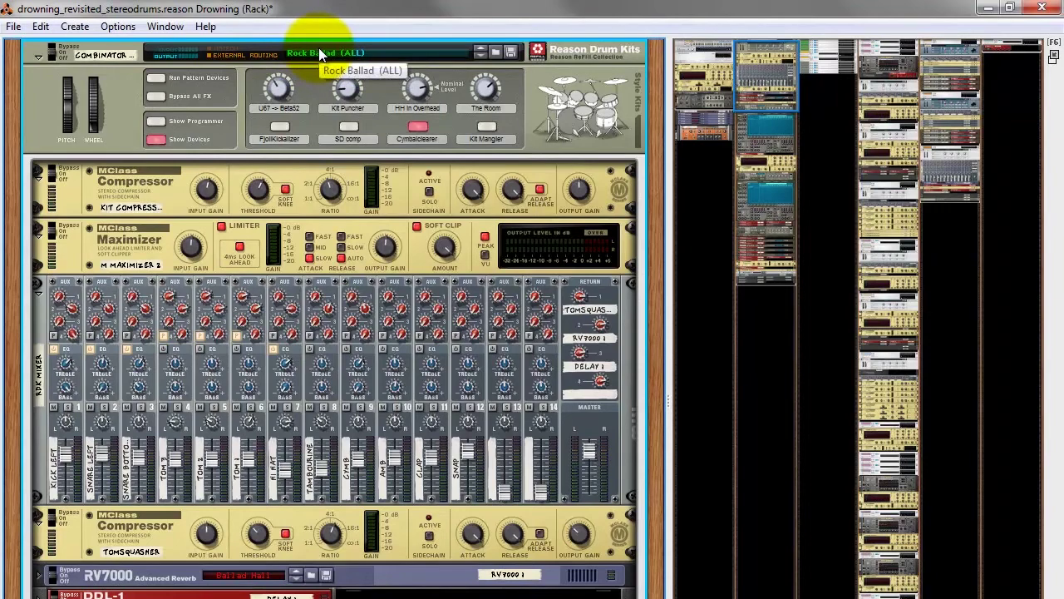
# Step: Select the Snare (SD) NN-XT to show its SDC_ALL 614x5.5 sample zones
pyautogui.scroll(-5, 357, 253)
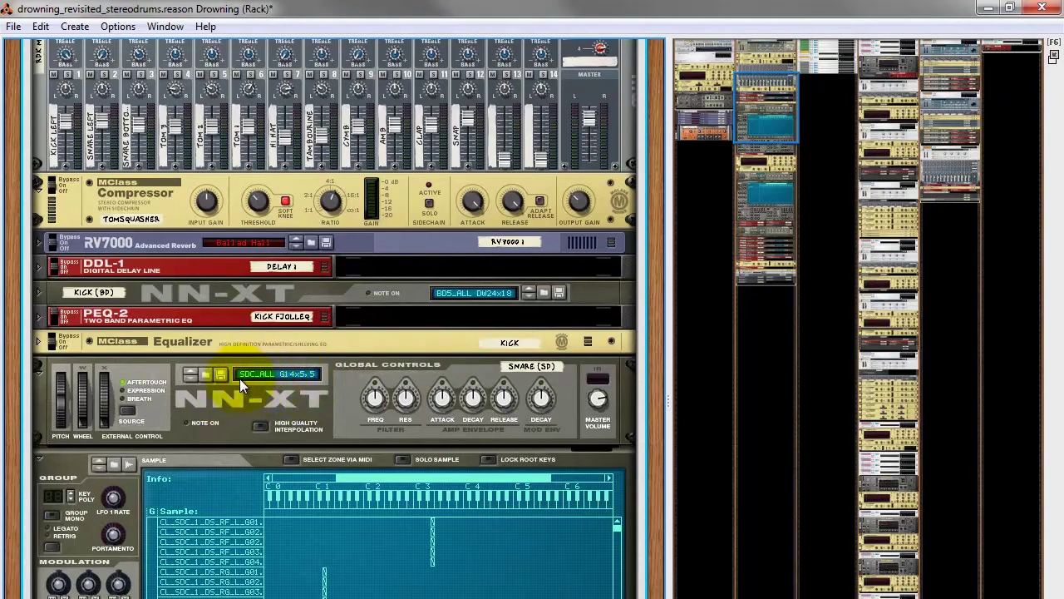
pyautogui.click(212, 403)
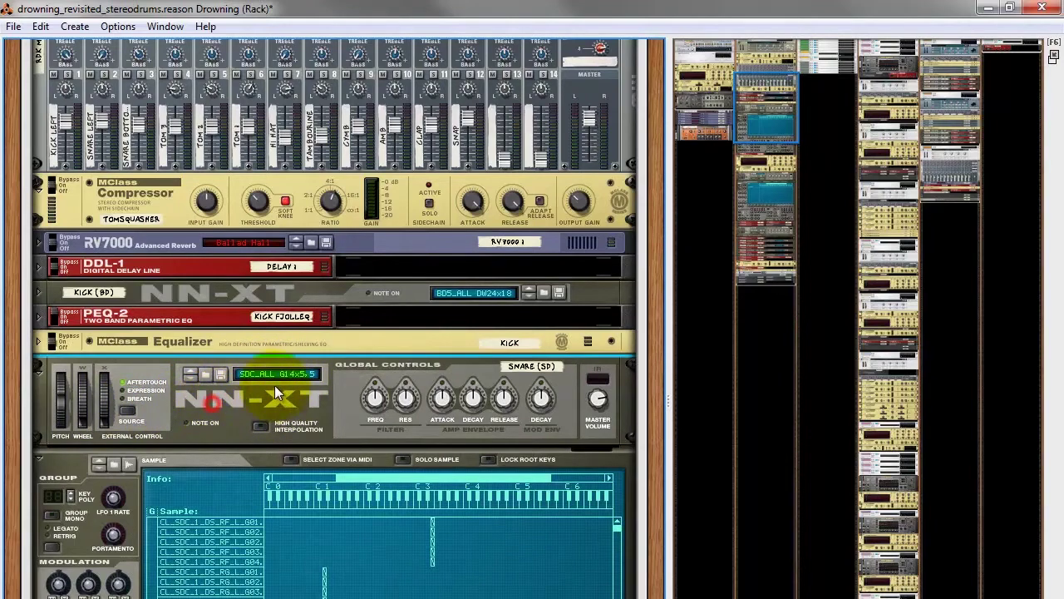
pyautogui.scroll(-5, 315, 366)
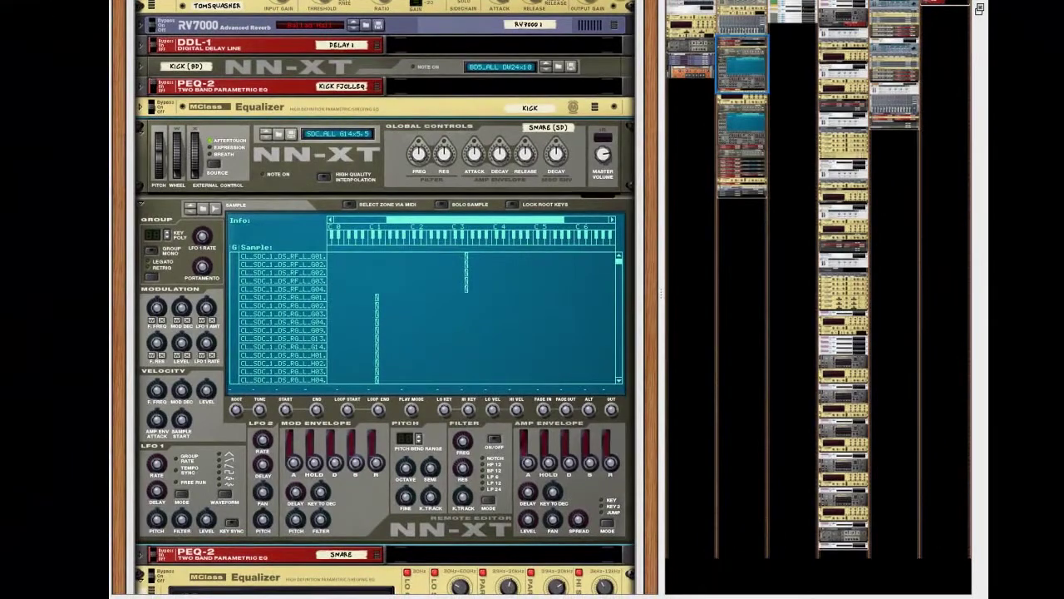
pyautogui.click(321, 153)
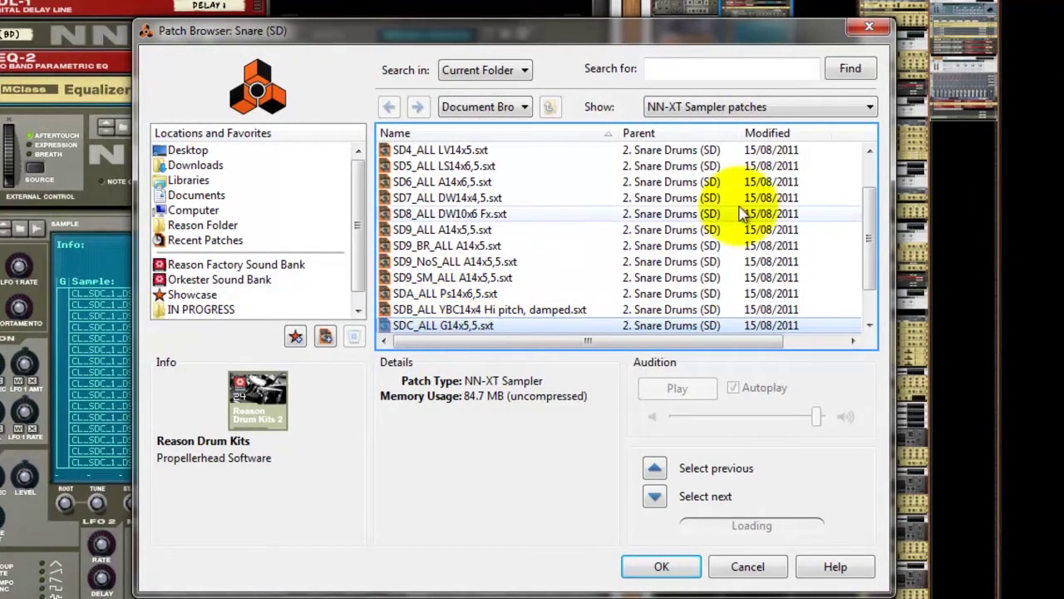
pyautogui.moveTo(869, 225); pyautogui.dragTo(844, 178)
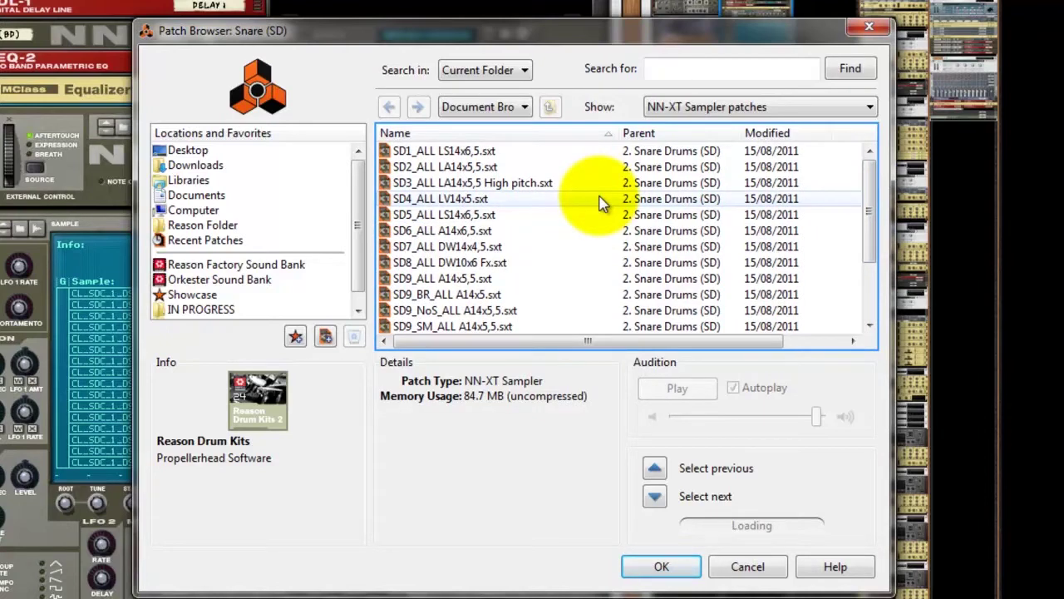
pyautogui.click(867, 28)
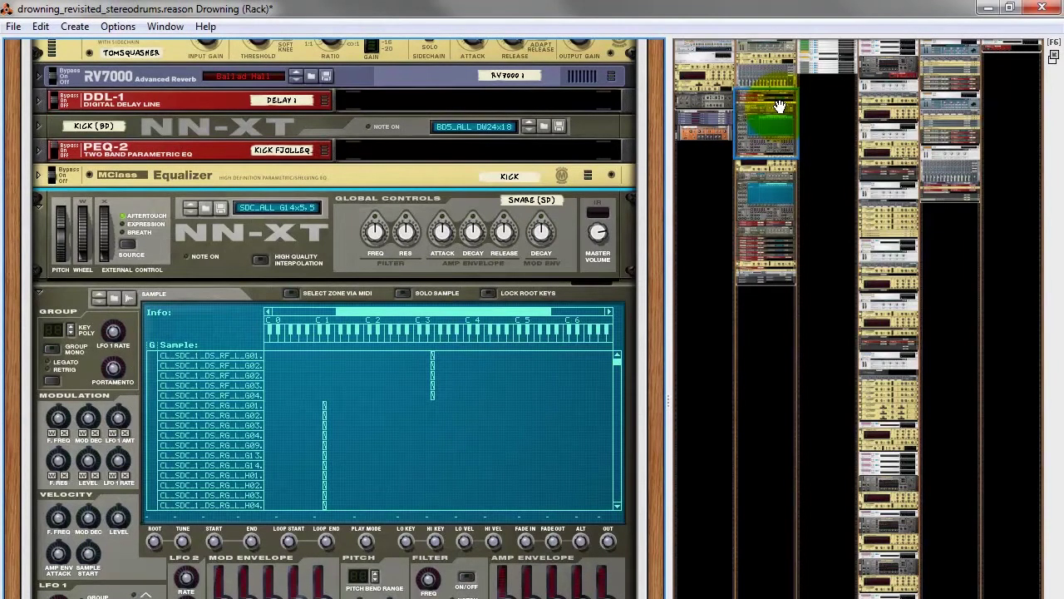
pyautogui.moveTo(780, 107); pyautogui.dragTo(841, 49)
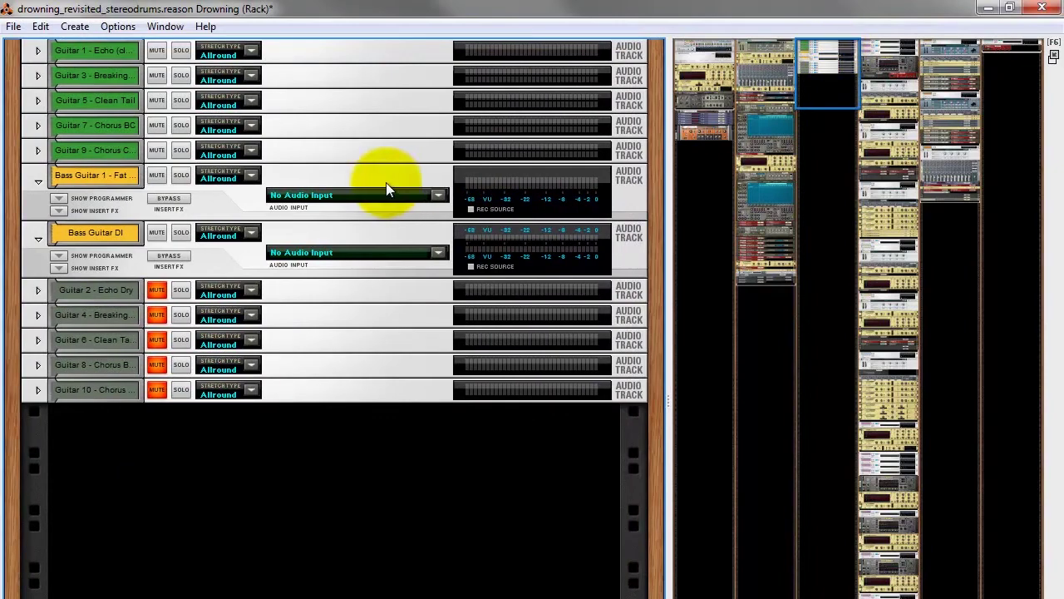
# Step: Show the Neptune insert on Bass Guitar 1 and the Unison insert on Bass Guitar DI
pyautogui.click(57, 210)
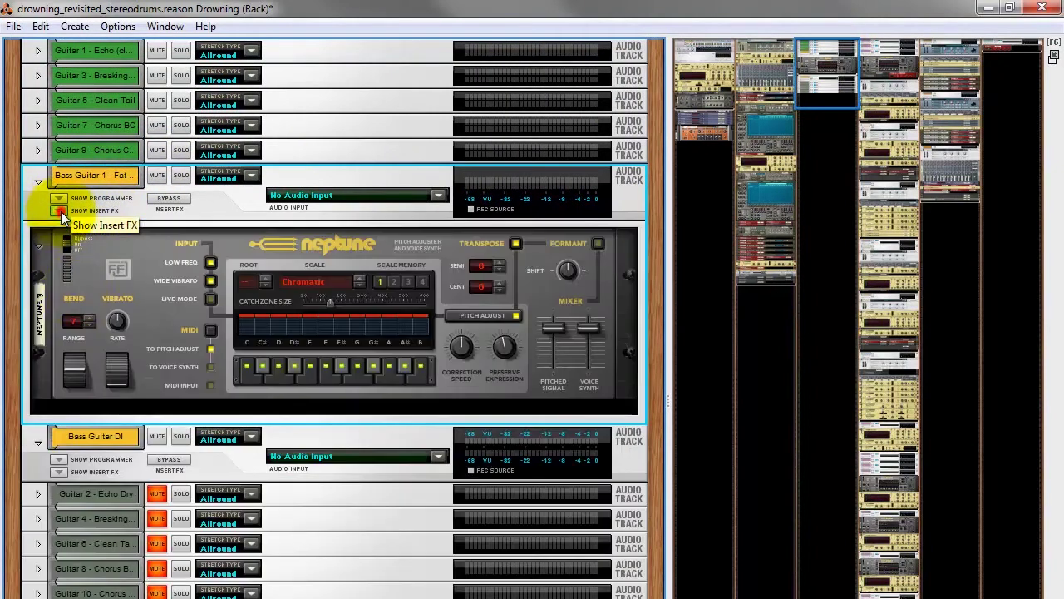
pyautogui.click(59, 472)
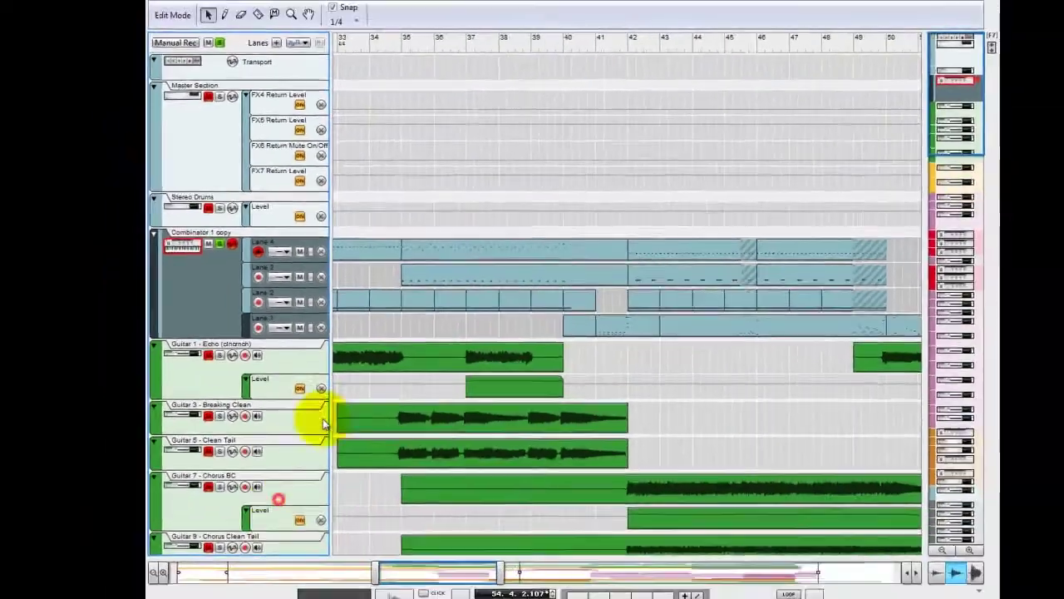
# Step: Solo Bass Guitar 1 and Bass Guitar DI and play the song from the start
pyautogui.scroll(-3, 368, 293)
pyautogui.scroll(8, 368, 293)
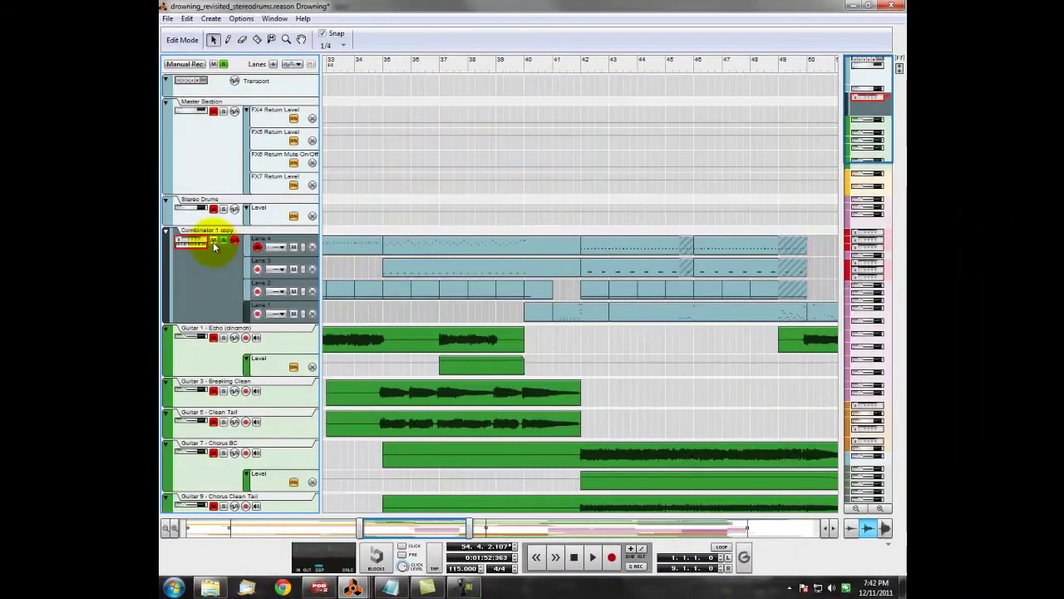
pyautogui.scroll(-5, 329, 315)
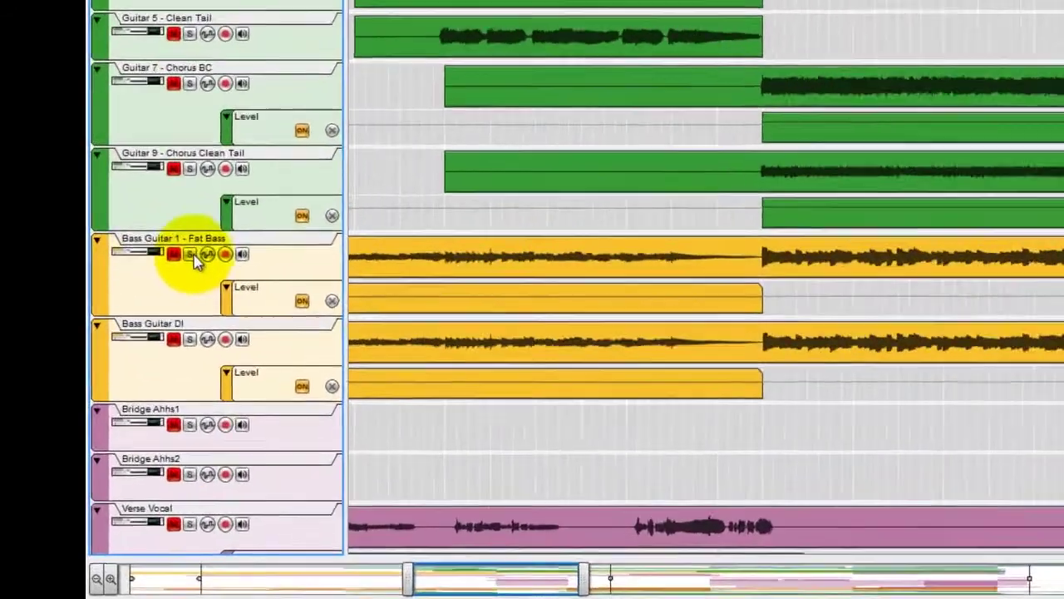
pyautogui.click(222, 325)
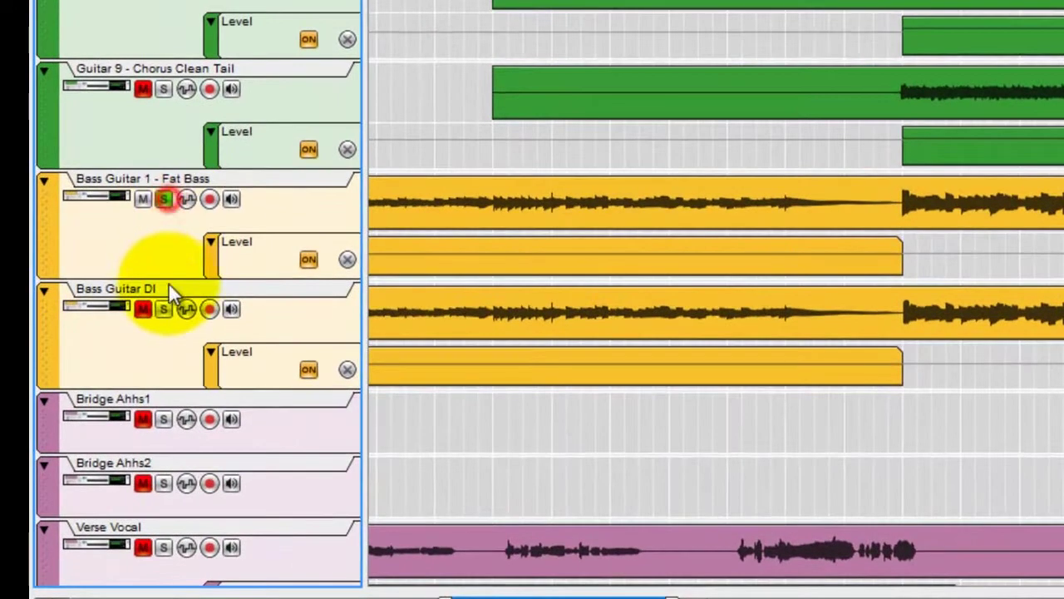
pyautogui.click(223, 379)
pyautogui.click(164, 309)
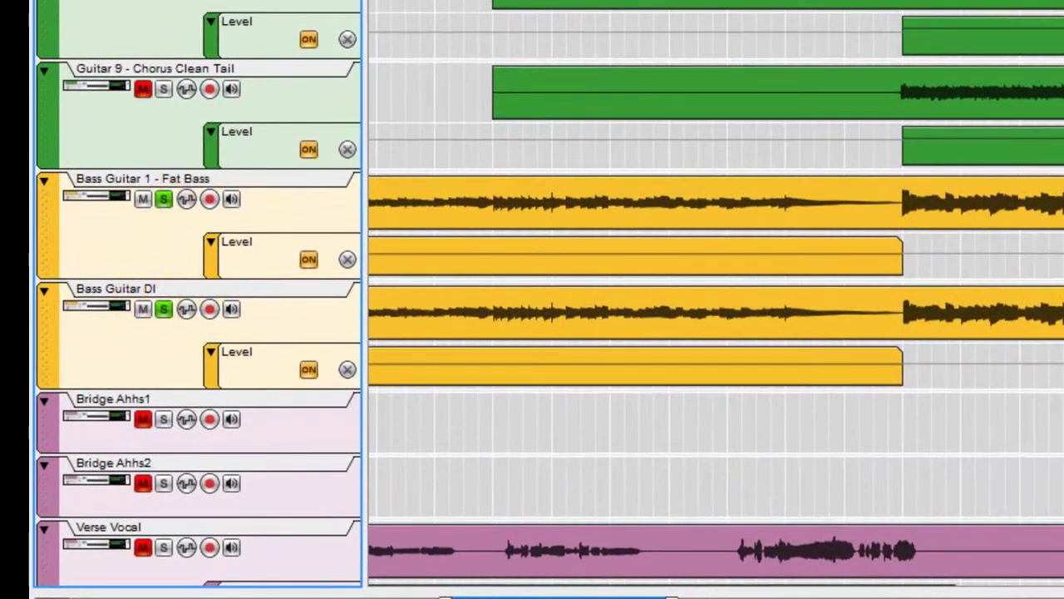
pyautogui.press('space')
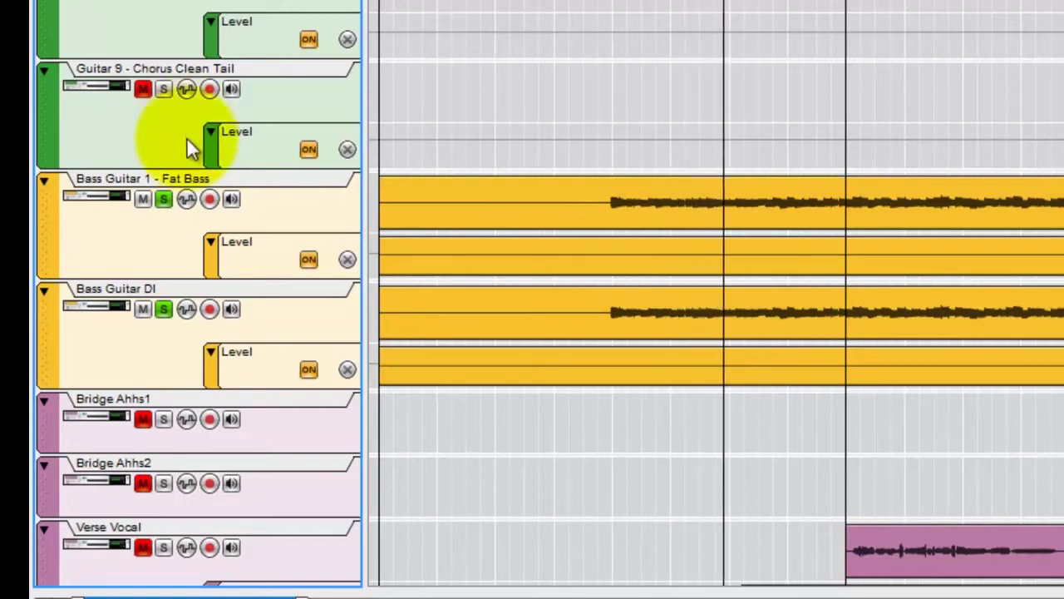
# Step: Toggle the bass solos while listening, leaving only Bass Guitar DI soloed
pyautogui.click(164, 309)
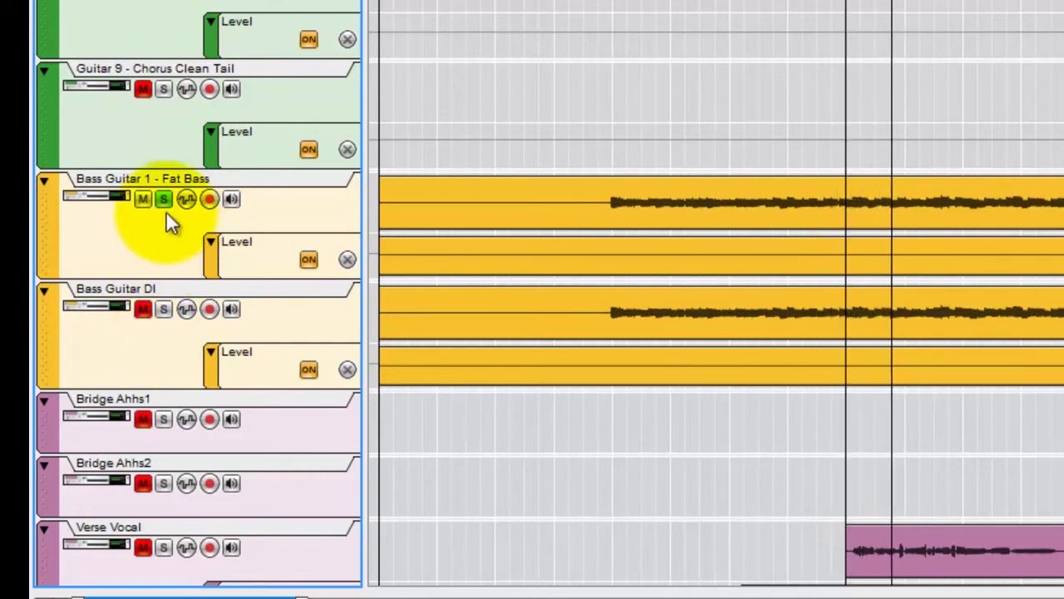
pyautogui.click(164, 310)
pyautogui.click(166, 199)
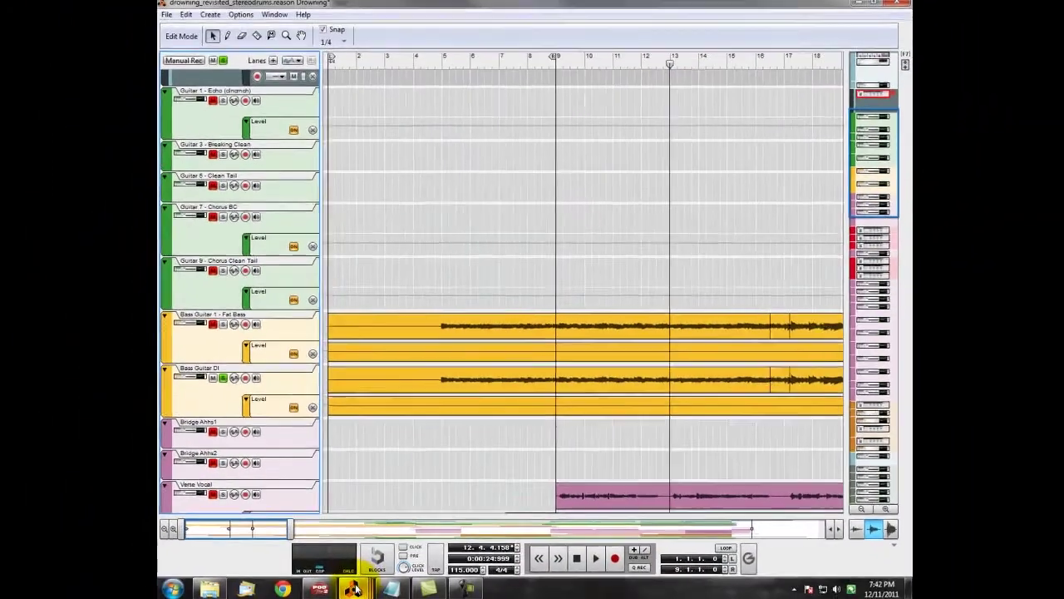
pyautogui.moveTo(354, 589)
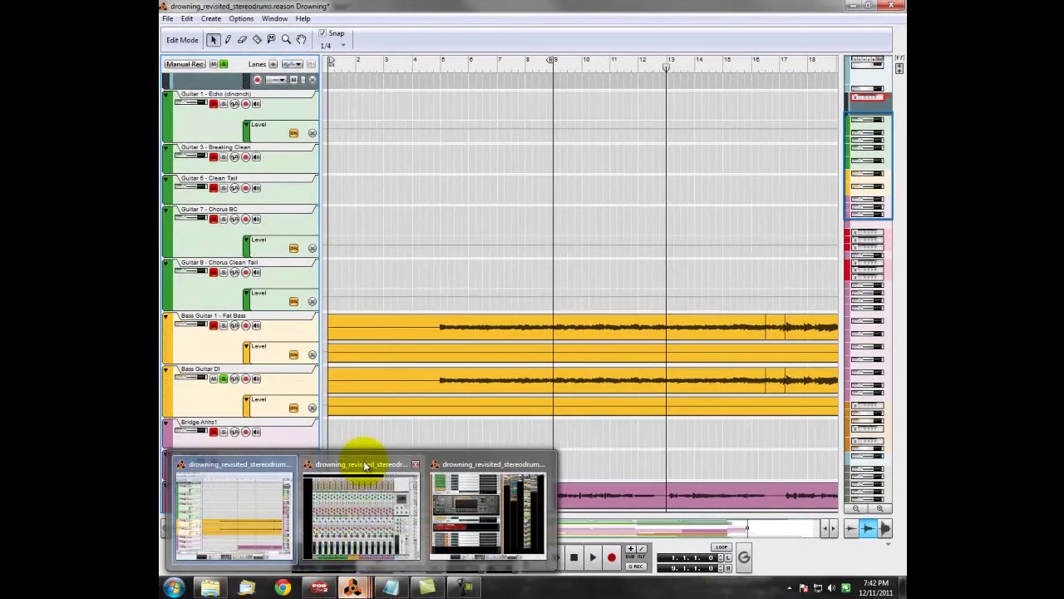
# Step: In the mixer's EQ section, switch off the Bass Guitar DI channel's high-pass filter
pyautogui.click(364, 465)
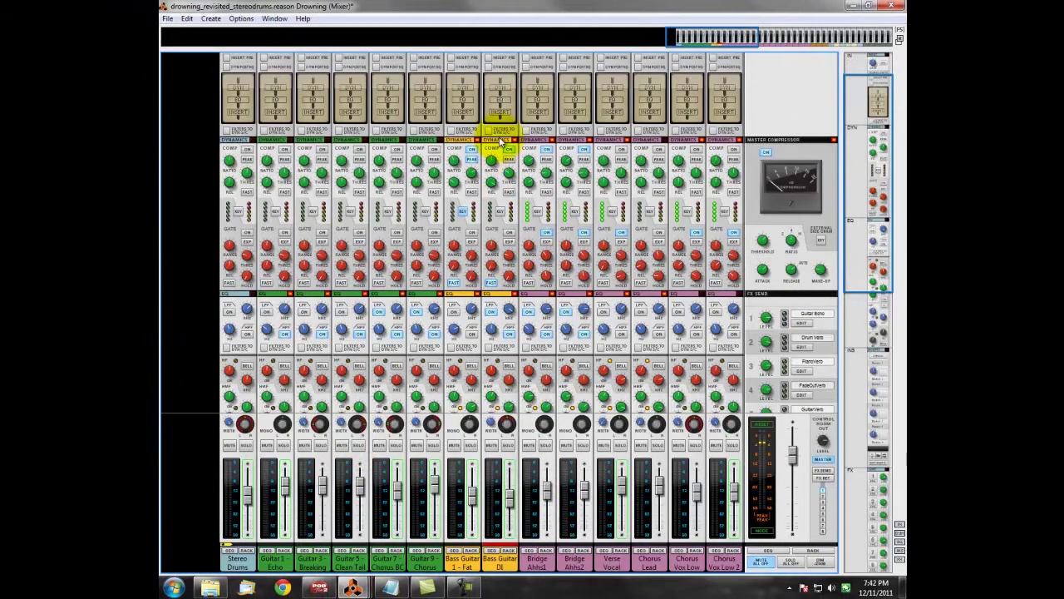
pyautogui.moveTo(862, 142); pyautogui.dragTo(851, 302)
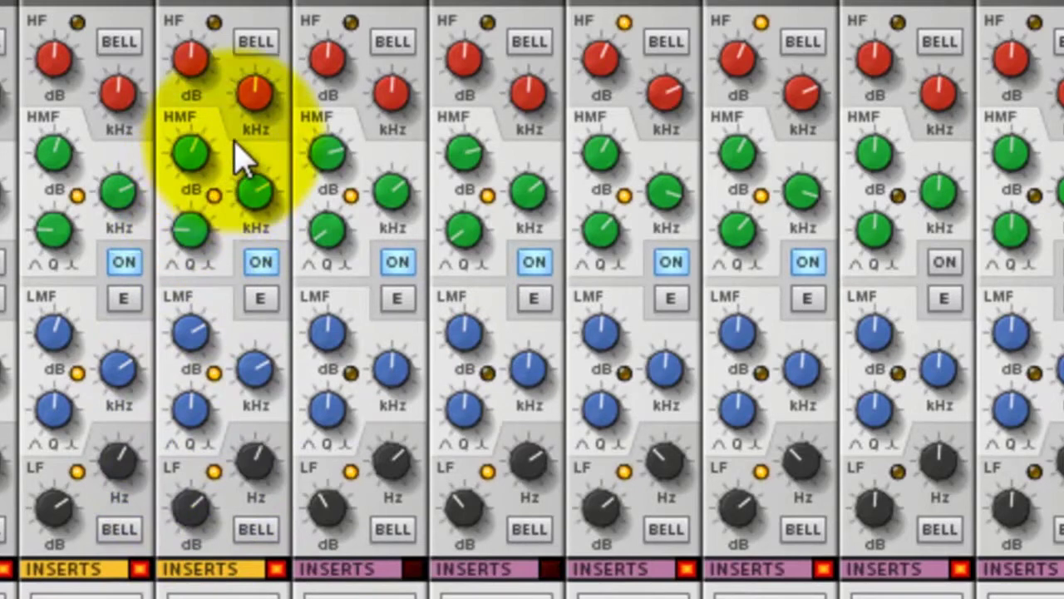
pyautogui.scroll(5, 299, 208)
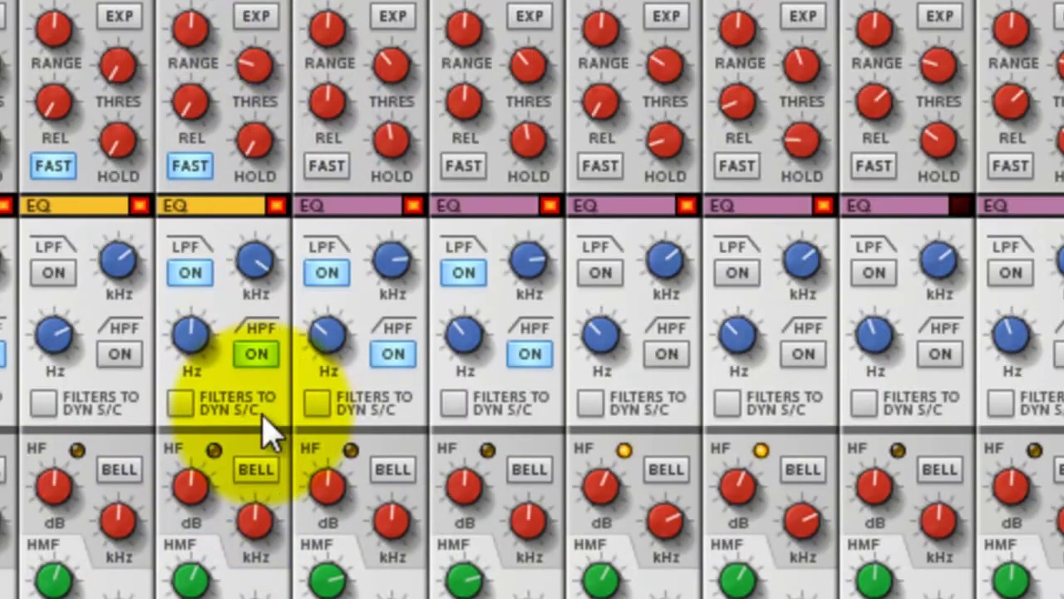
pyautogui.click(253, 354)
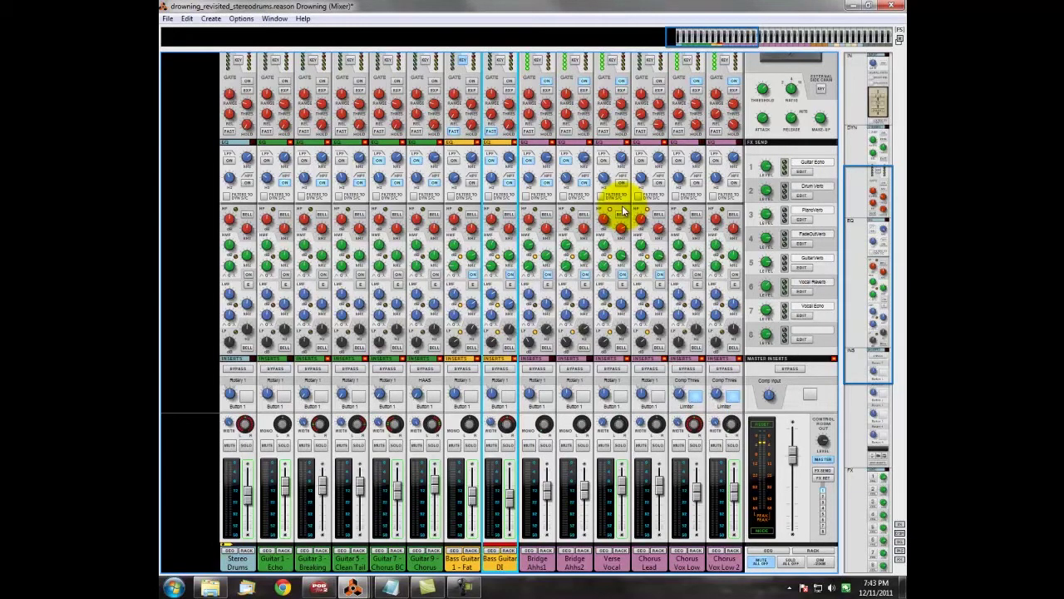
# Step: Bring the rack forward and select the drum ReMix mixer to inspect its Aux 4 sidechain cabling
pyautogui.moveTo(352, 587)
pyautogui.click(482, 459)
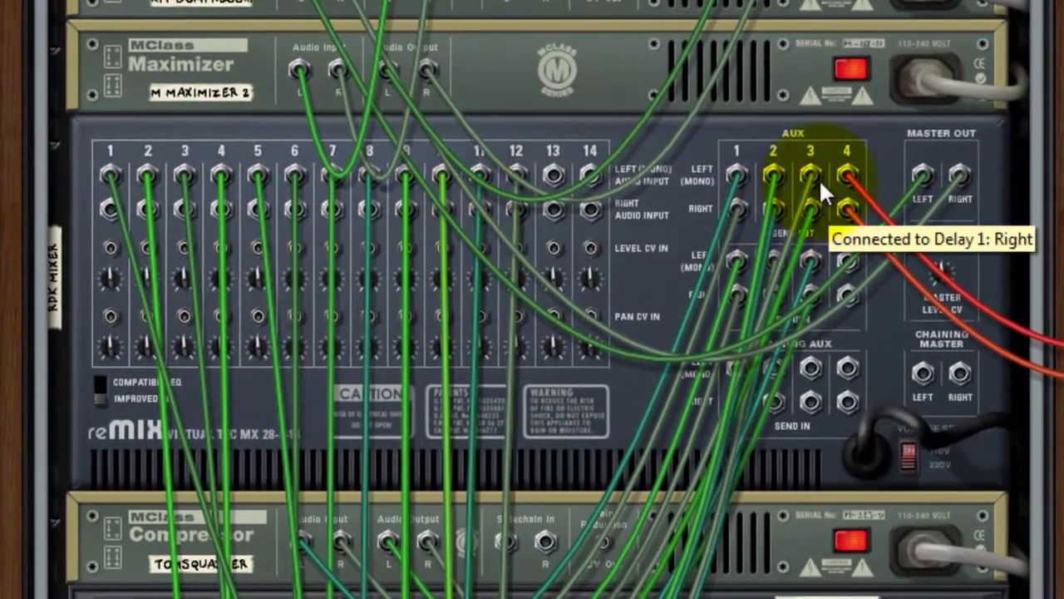
pyautogui.click(857, 137)
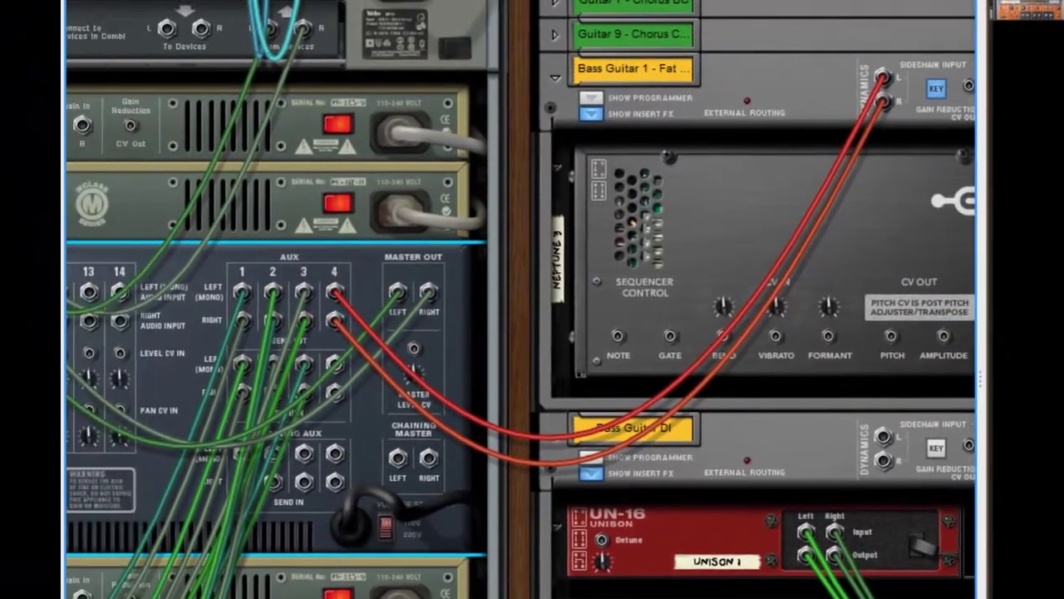
# Step: Flip the rack to its front panels and scroll up to the Stereo Drums combinator's mixer, compressor, reverb and delay
pyautogui.press('Tab')
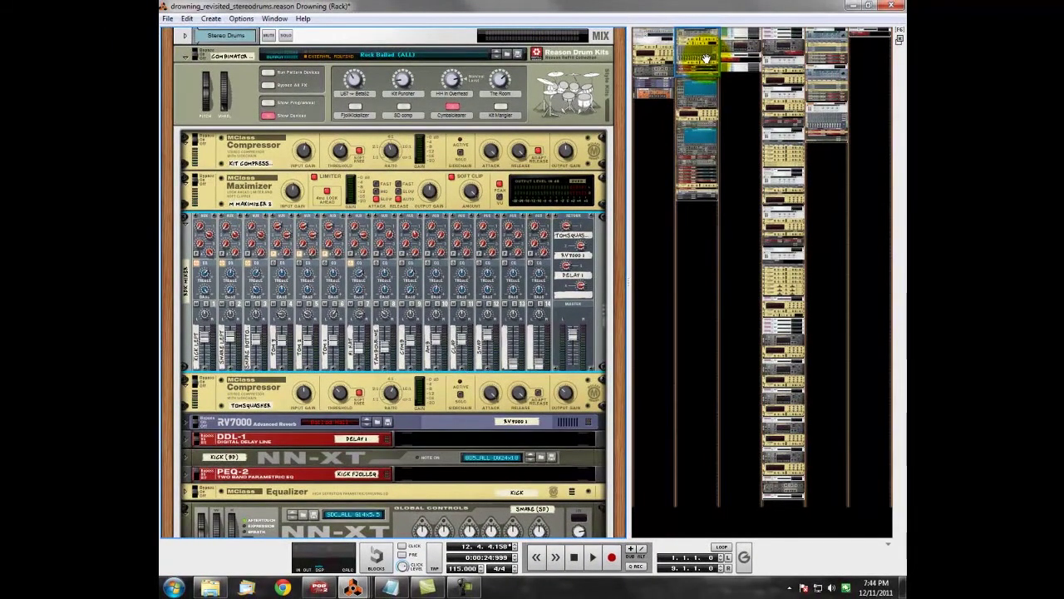
pyautogui.moveTo(705, 58)
pyautogui.mouseDown()
pyautogui.moveTo(737, 42)
pyautogui.moveTo(705, 40)
pyautogui.mouseUp()
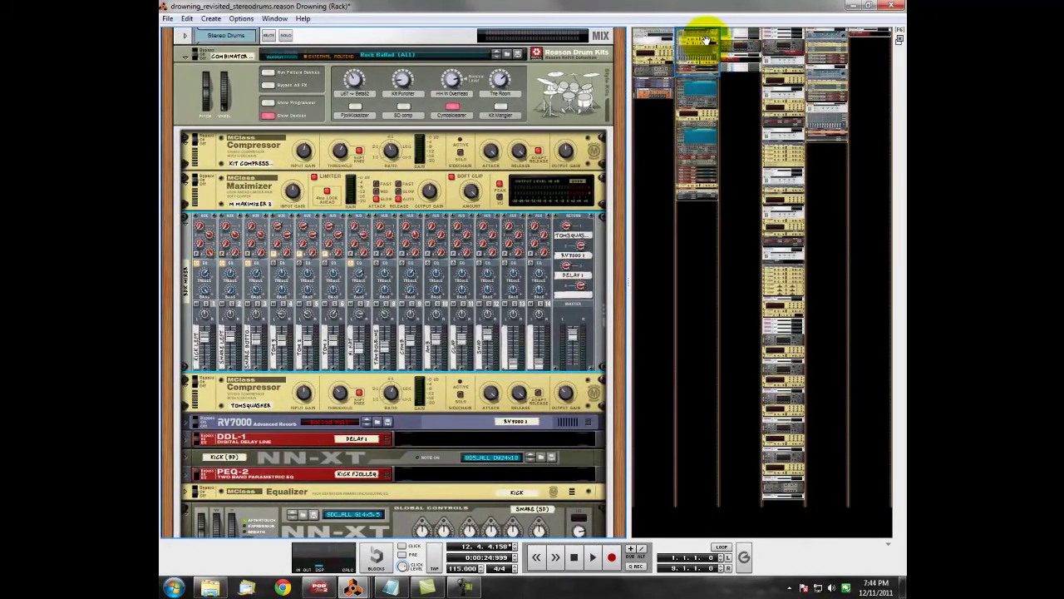